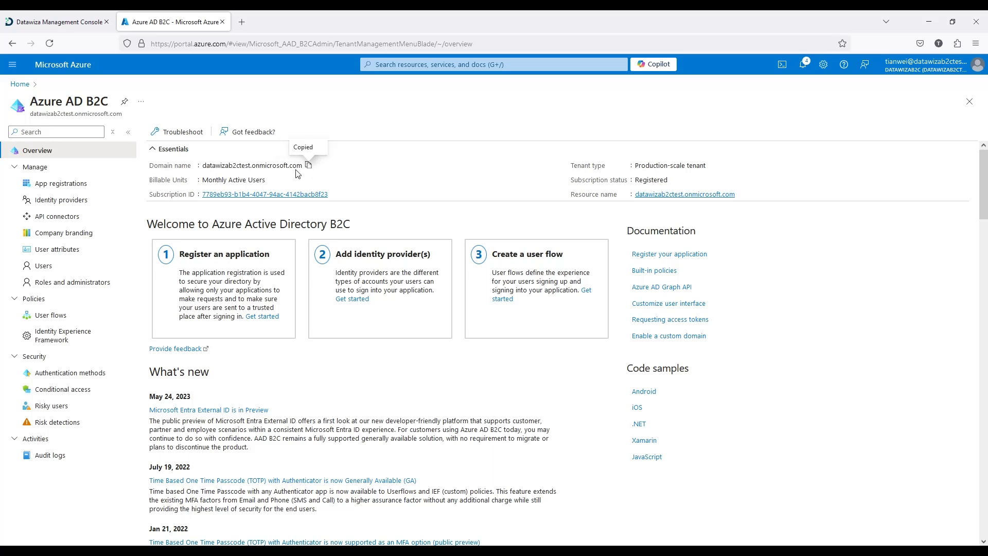
Show the B2C tenant's User flows list after copying its domain name
left_click(71, 320)
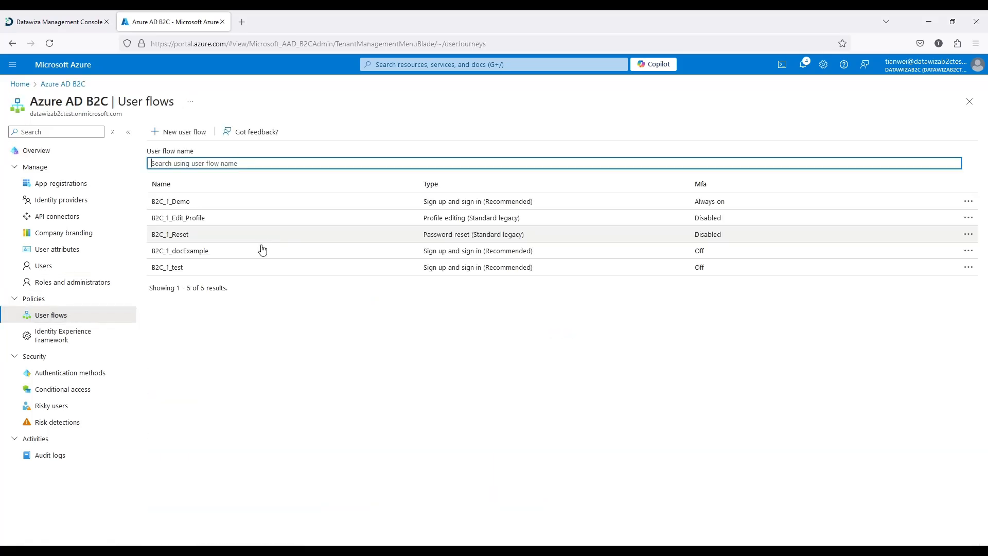
Create sign-up and sign-in flow 'datawiza_demo' with email signup and MFA enforcement Always on
left_click(179, 131)
left_click(122, 213)
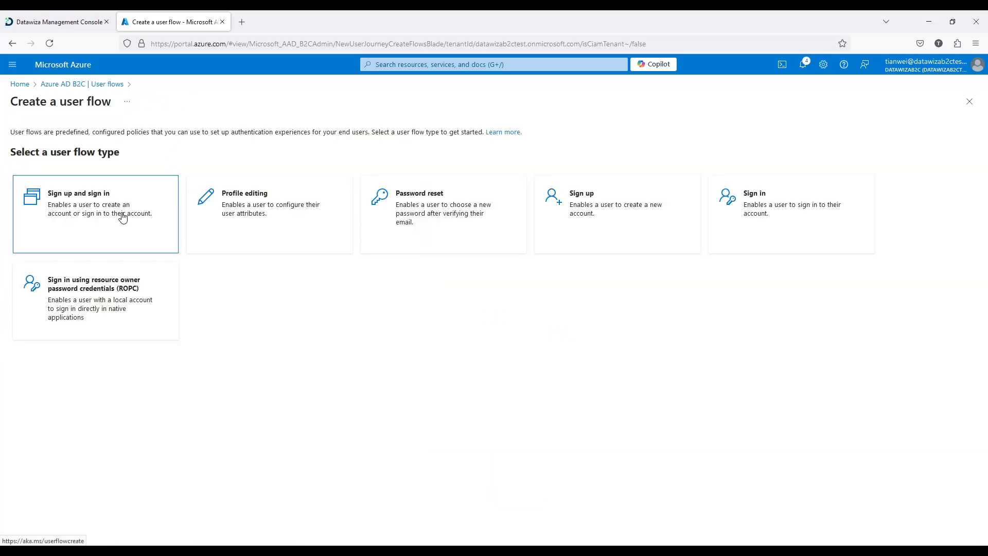
left_click(34, 479)
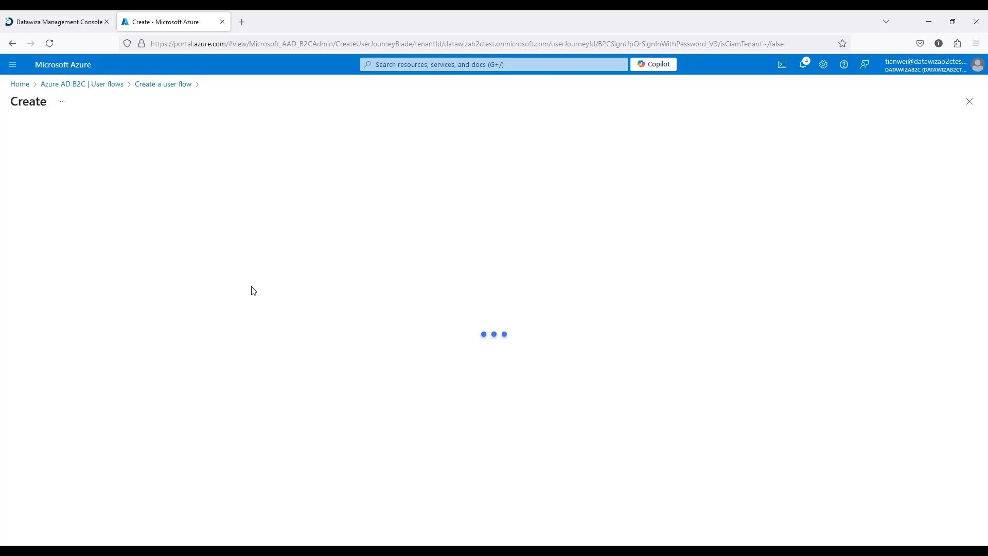
left_click(83, 220)
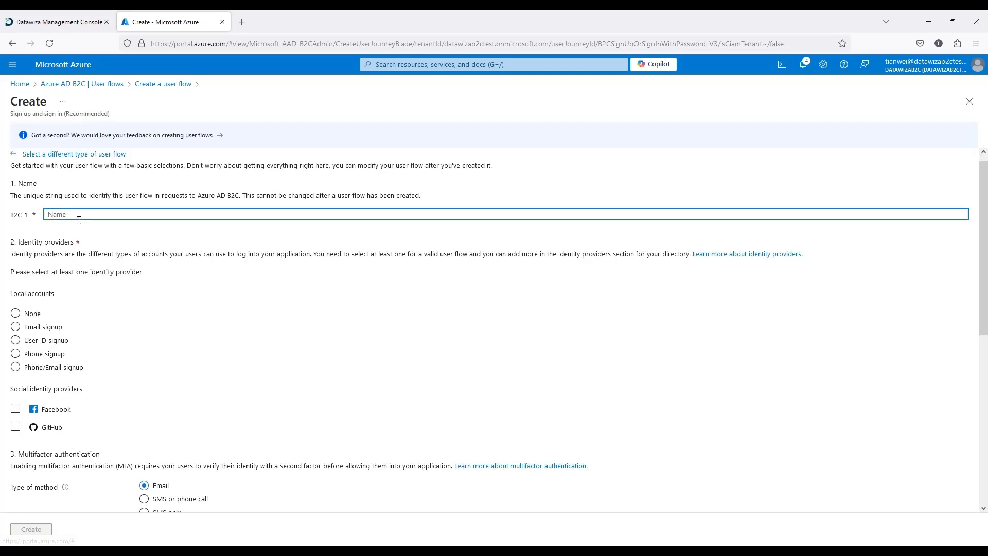
type("datawiza_demo")
left_click(16, 327)
scroll(128, 392, "down", 3)
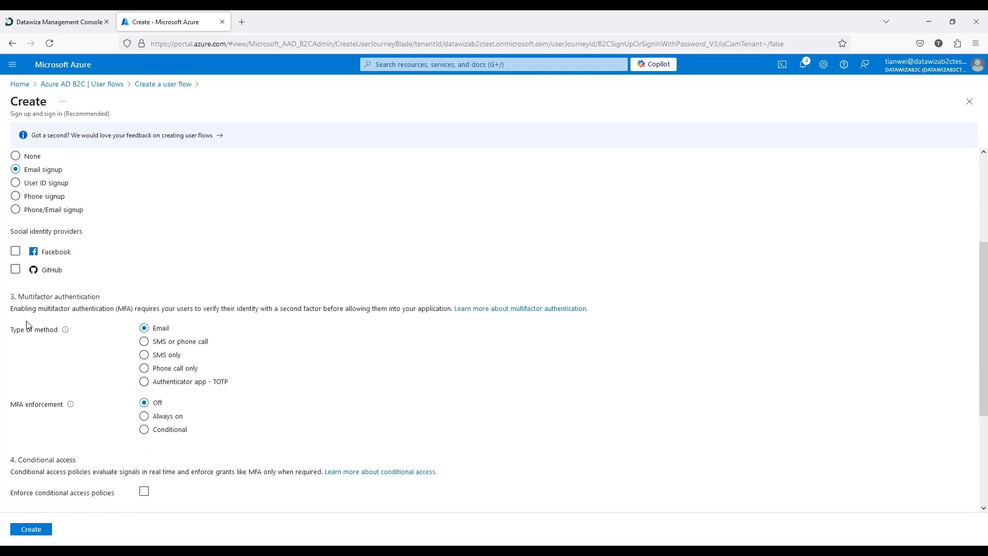
scroll(89, 350, "down", 3)
scroll(78, 353, "up", 2)
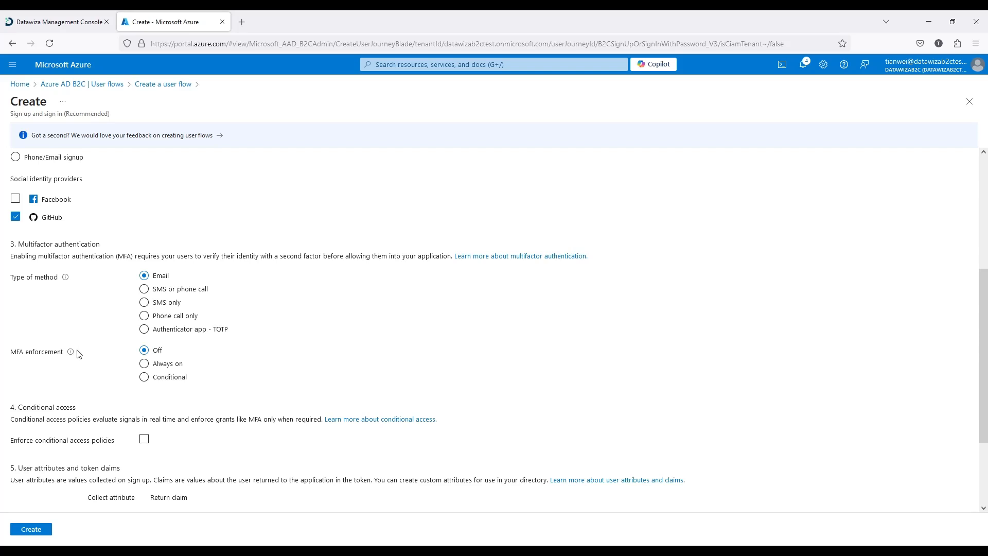
left_click(145, 363)
left_click(39, 530)
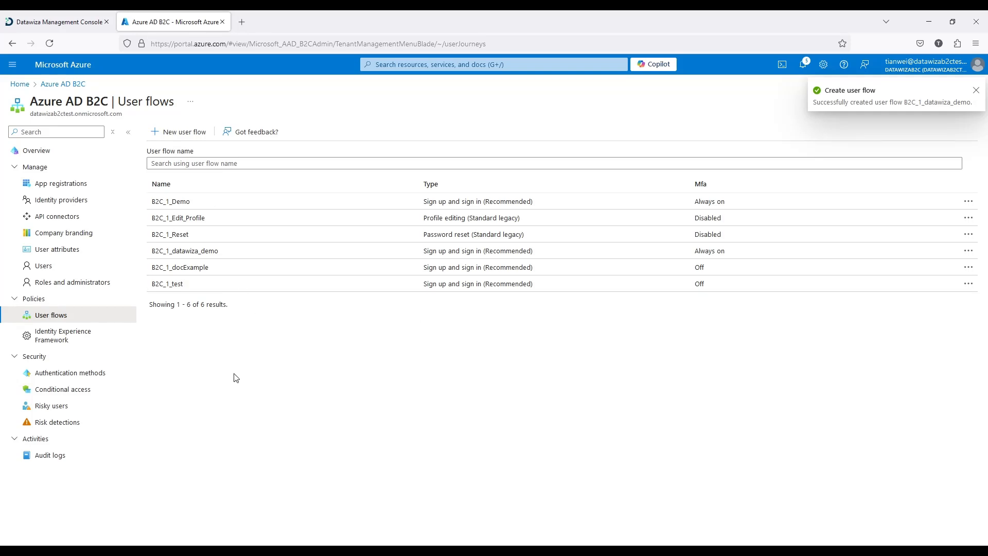
left_click(92, 185)
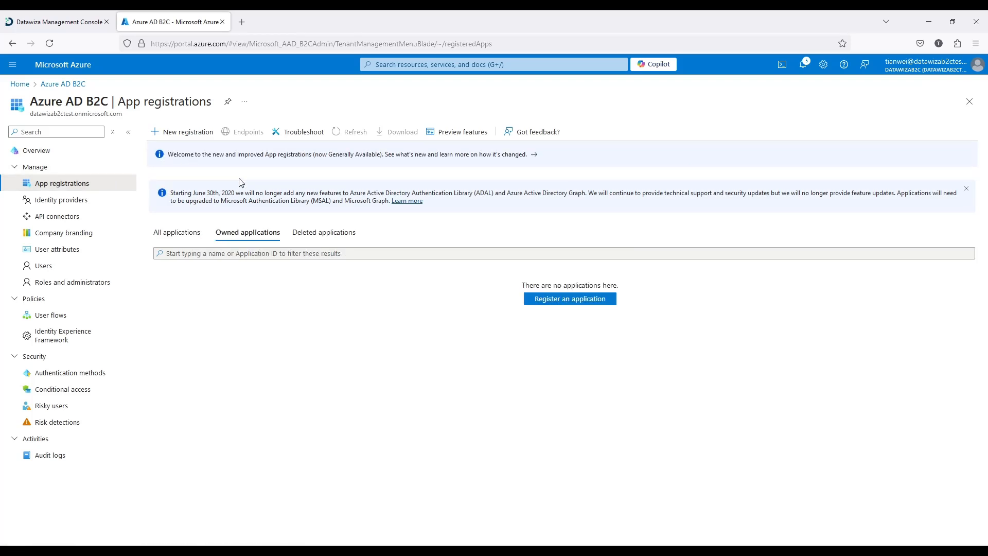
left_click(177, 132)
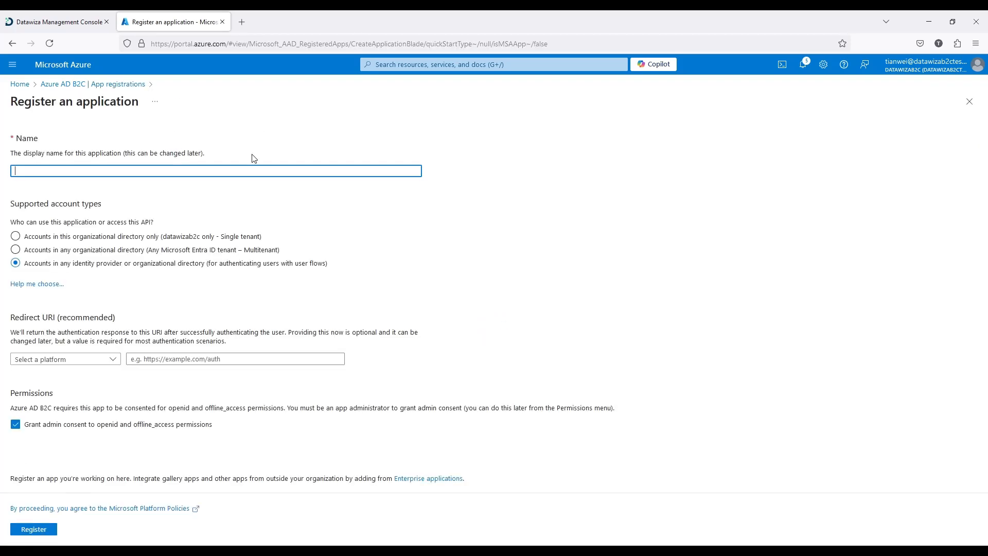
type("Datawiza Demo")
left_click(49, 360)
left_click(21, 390)
left_click(177, 368)
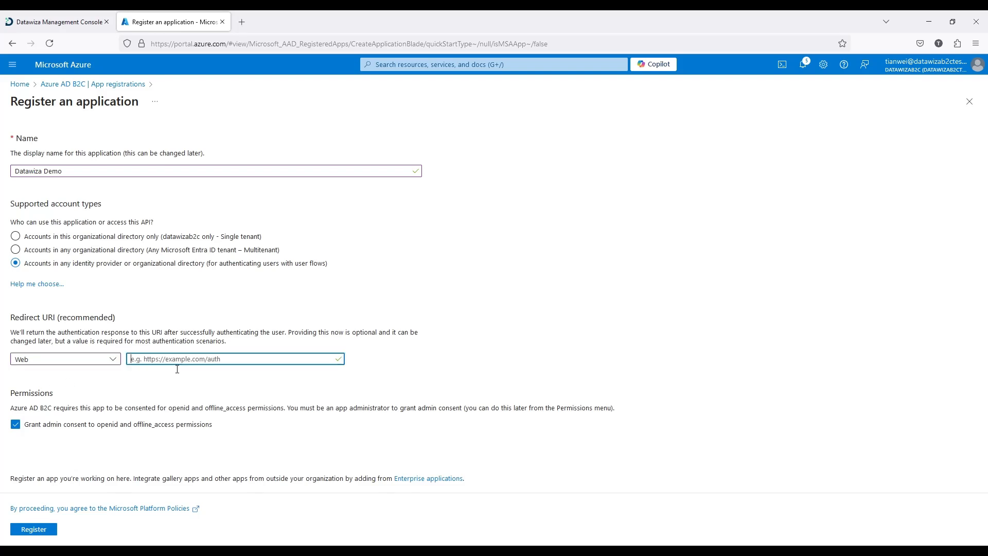
type("https://app.example.com/datawiza/authorization")
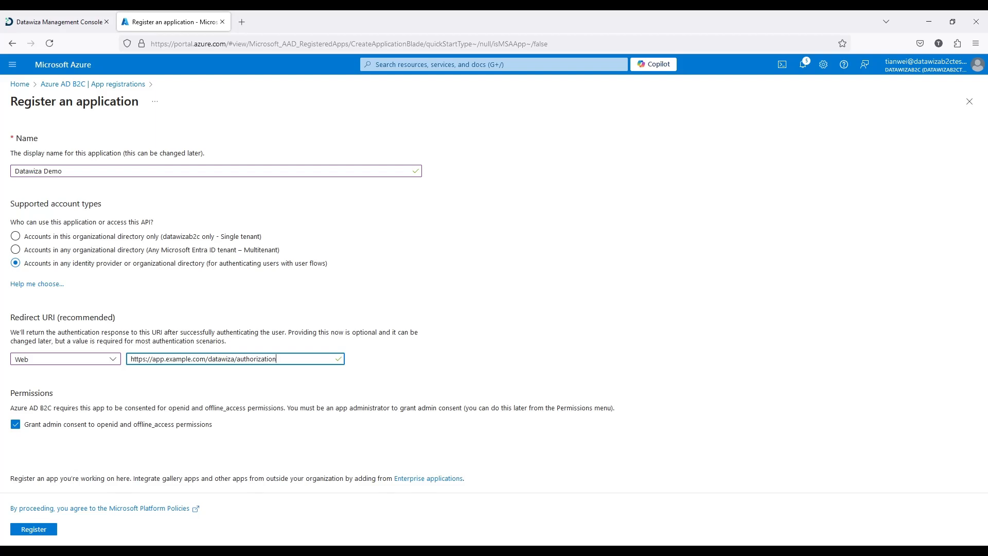
type("ode/callback")
left_click(39, 530)
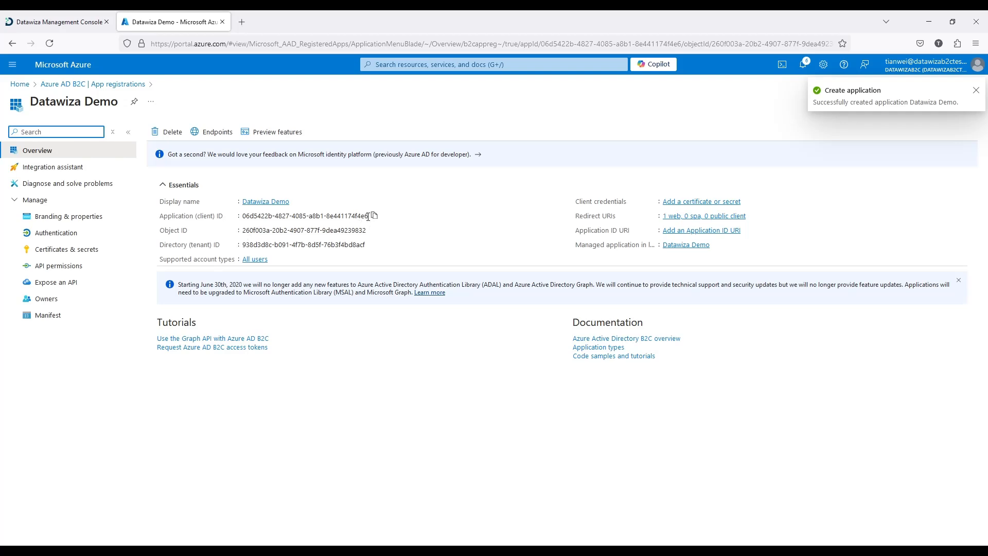
Copy the Datawiza Demo app's Application (client) ID and Directory (tenant) ID
left_click_drag(242, 215, 396, 222)
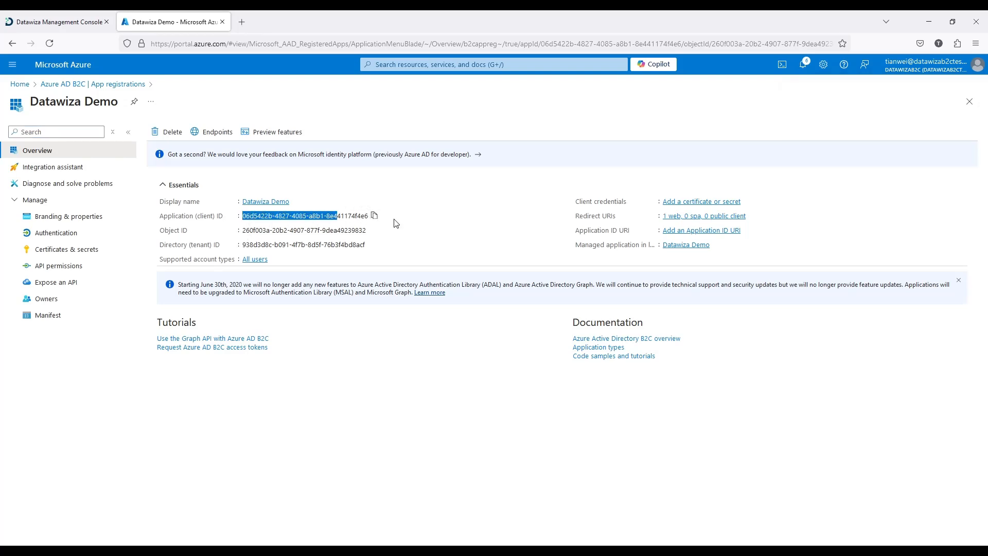
left_click(396, 222)
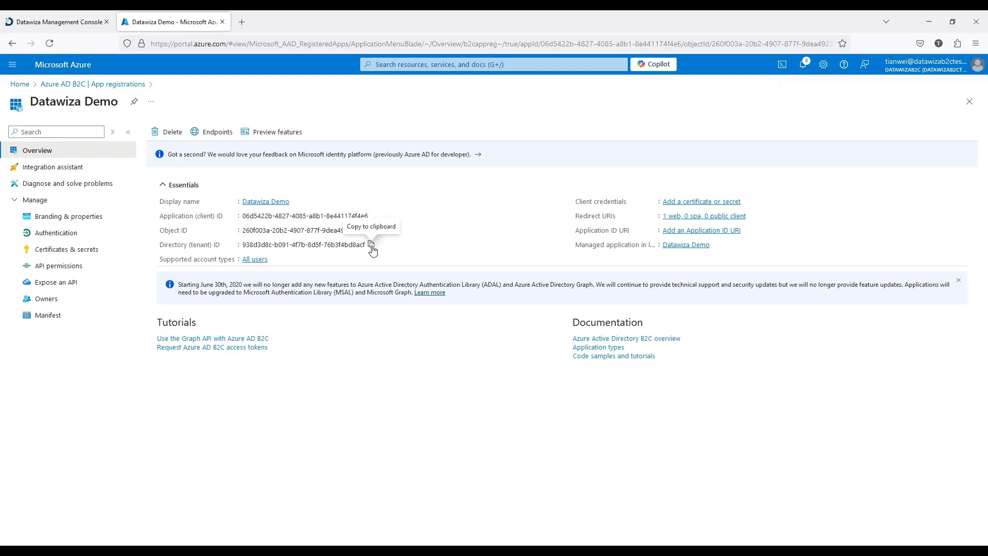
left_click(373, 251)
left_click_drag(243, 248, 321, 245)
left_click(425, 238)
Add a client secret described 'dap' and copy its value
left_click(83, 254)
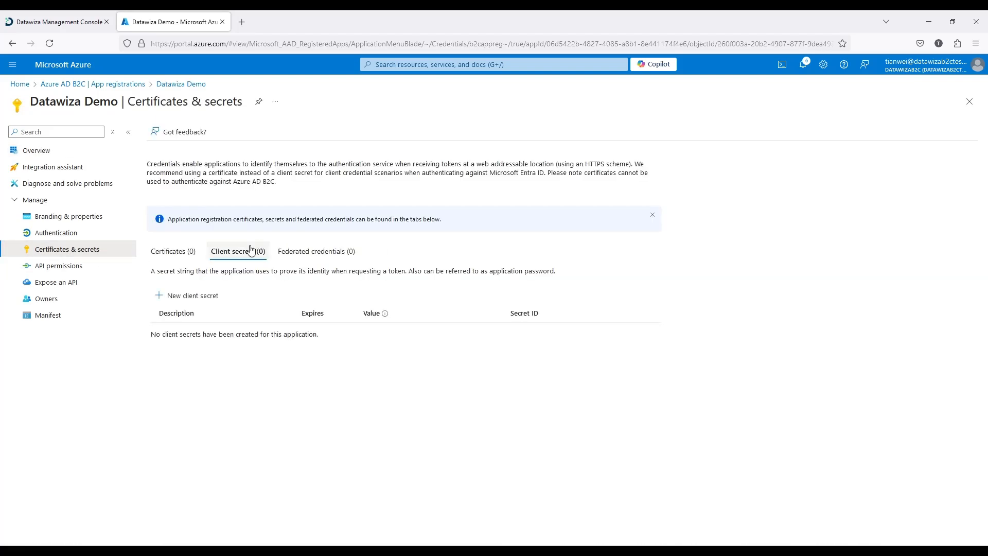
left_click(189, 296)
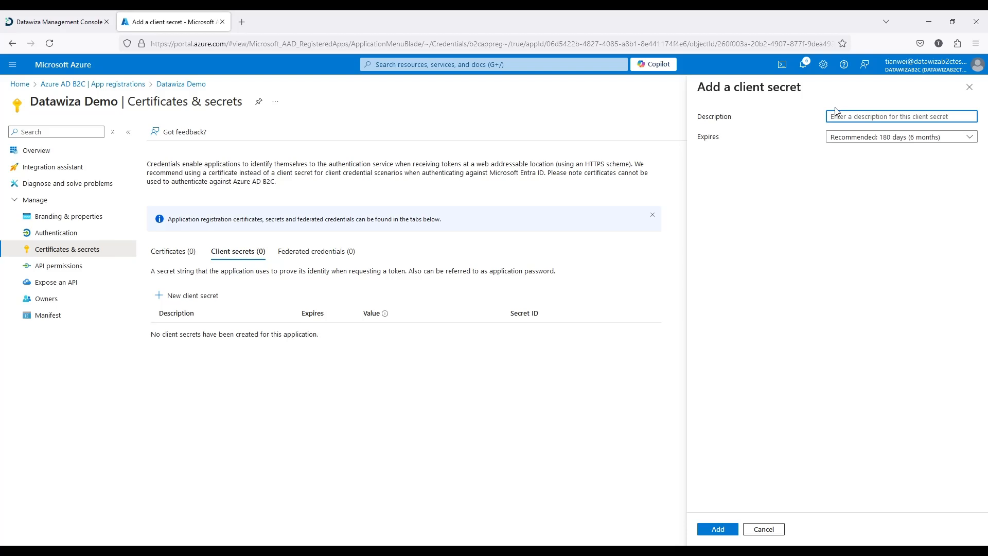
type("dap")
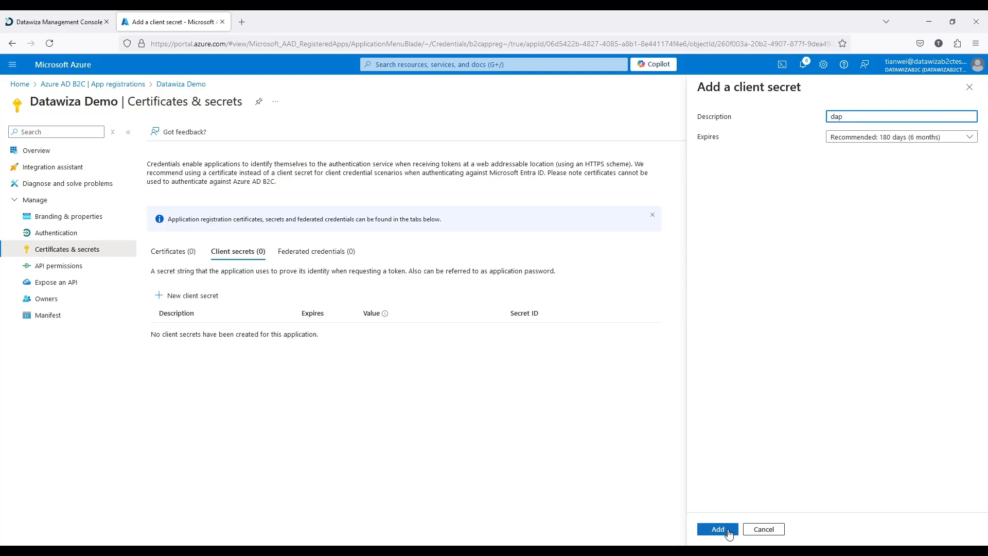
left_click(725, 530)
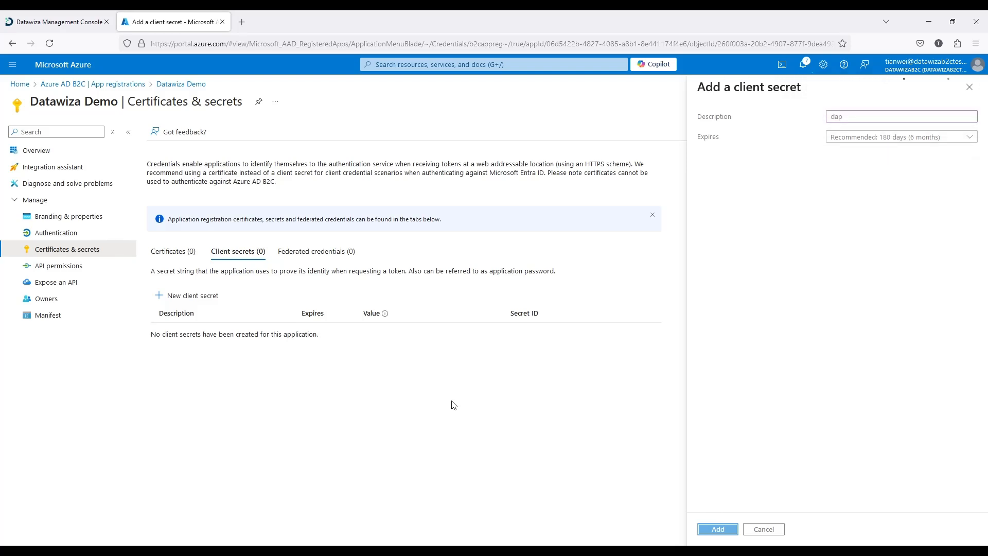
left_click(495, 361)
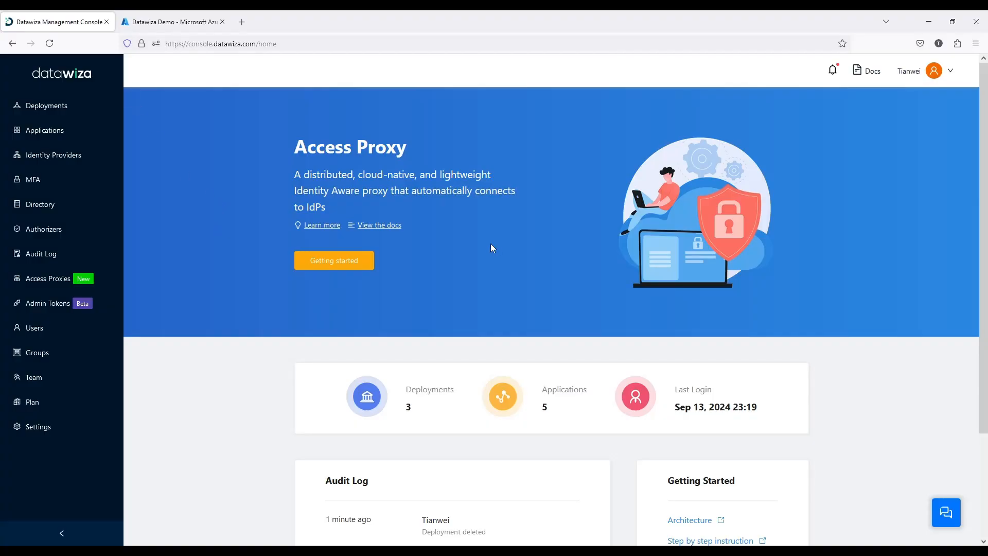
Start a new deployment named 'Datawiza Azure OIDC Demo'
left_click(327, 261)
left_click(185, 189)
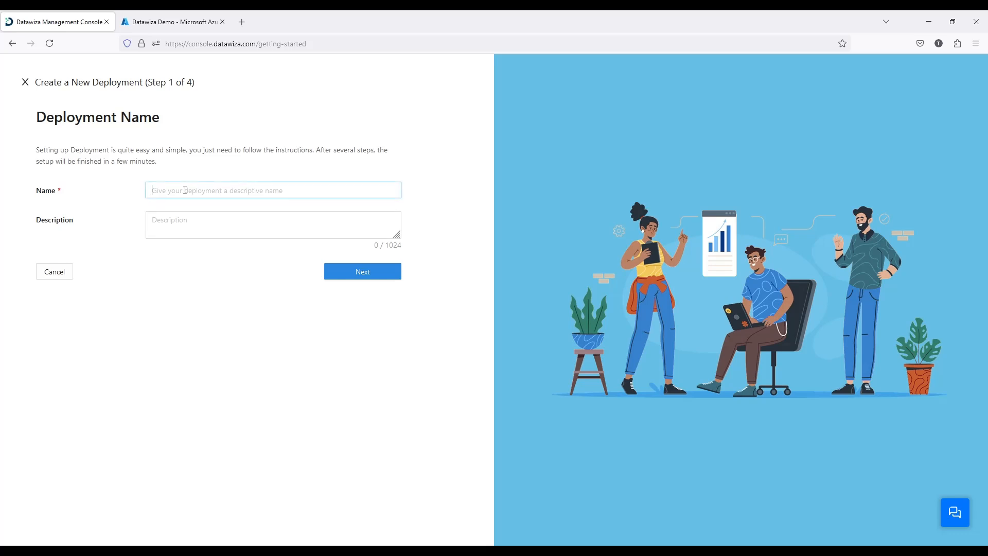
left_click(766, 473)
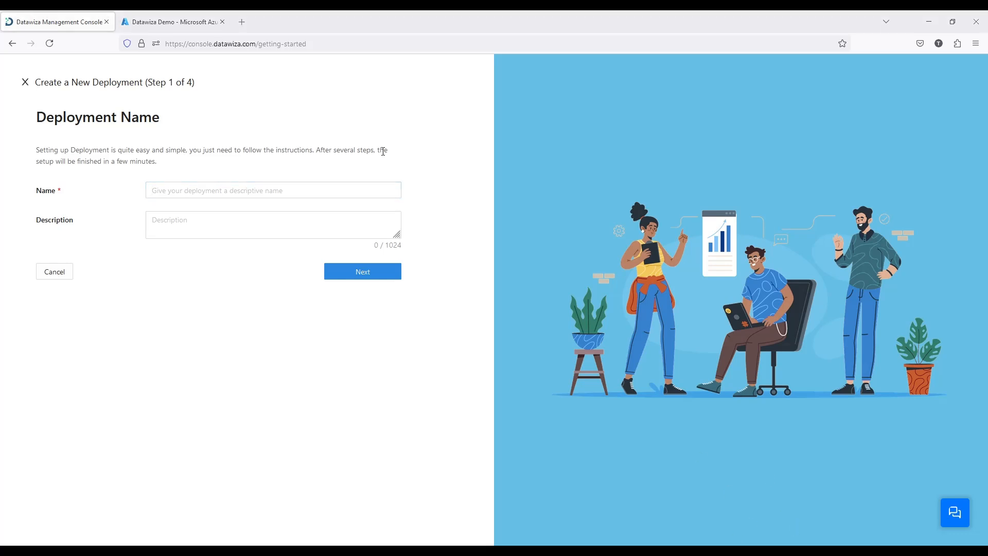
left_click(163, 197)
type("Datawiza Azure OIDC Demo")
left_click(367, 276)
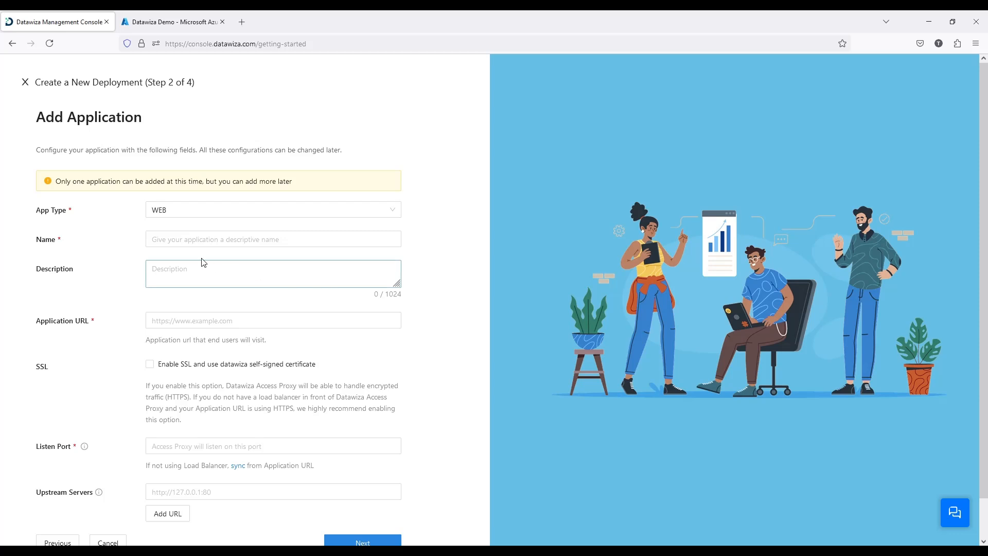
left_click(178, 240)
type("Web App")
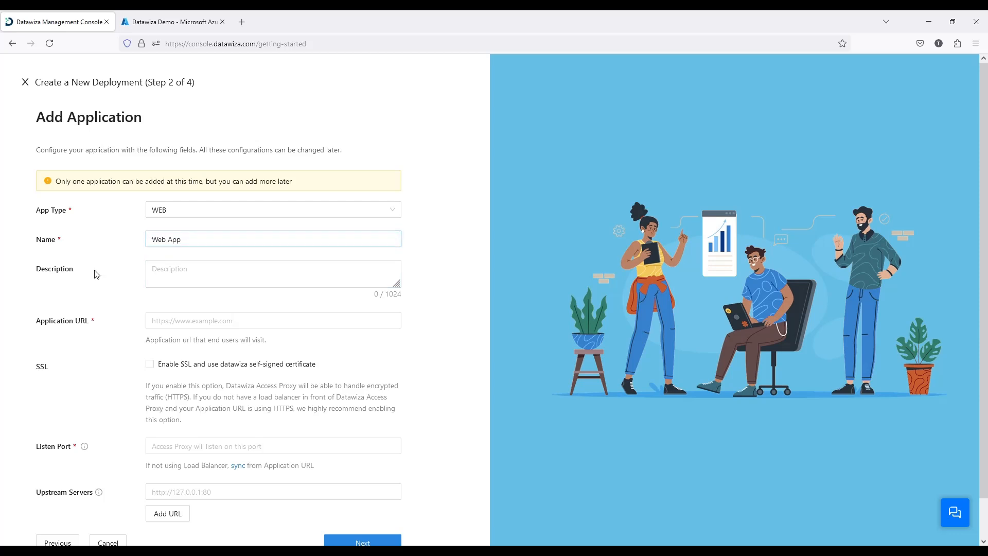
left_click(178, 321)
type("http")
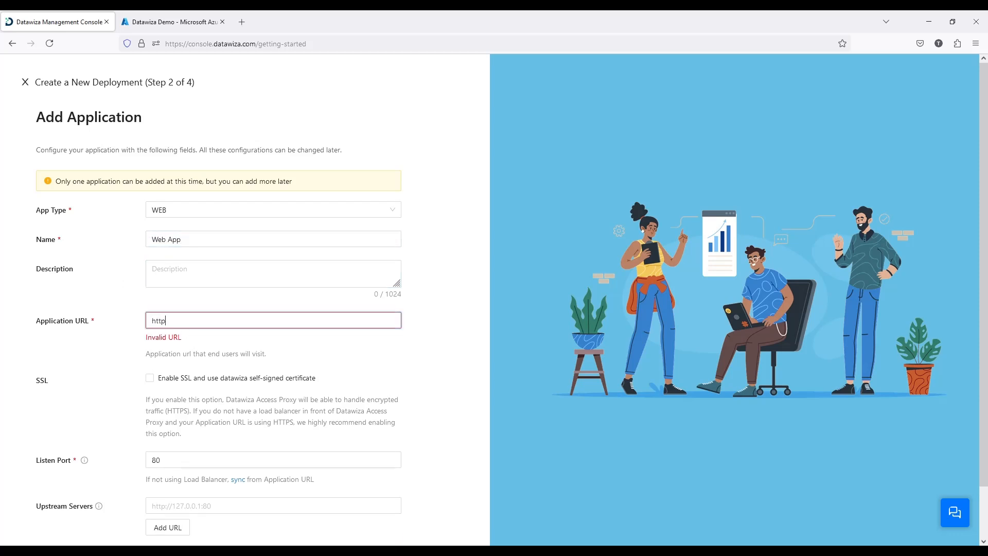
type("s://app.example.com")
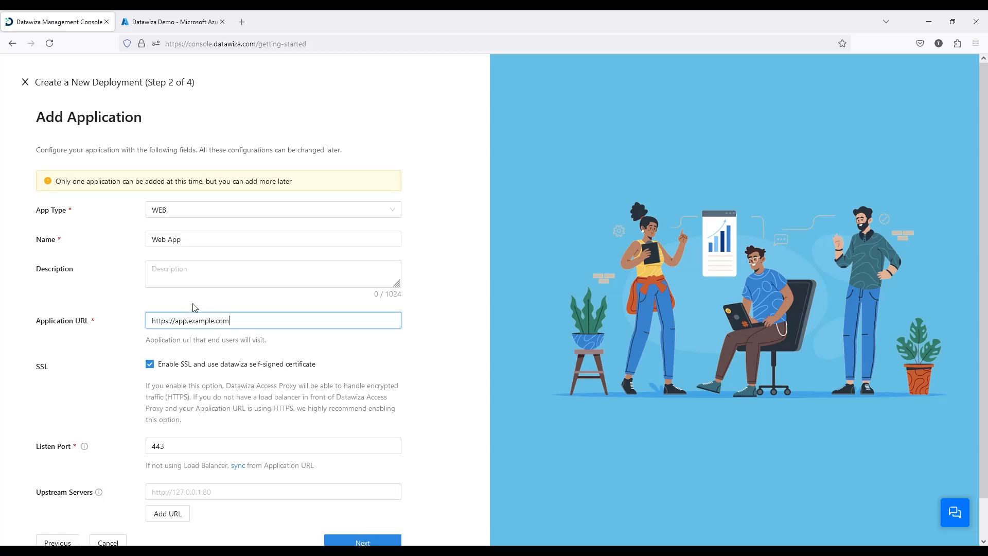
scroll(99, 384, "down", 2)
left_click(201, 449)
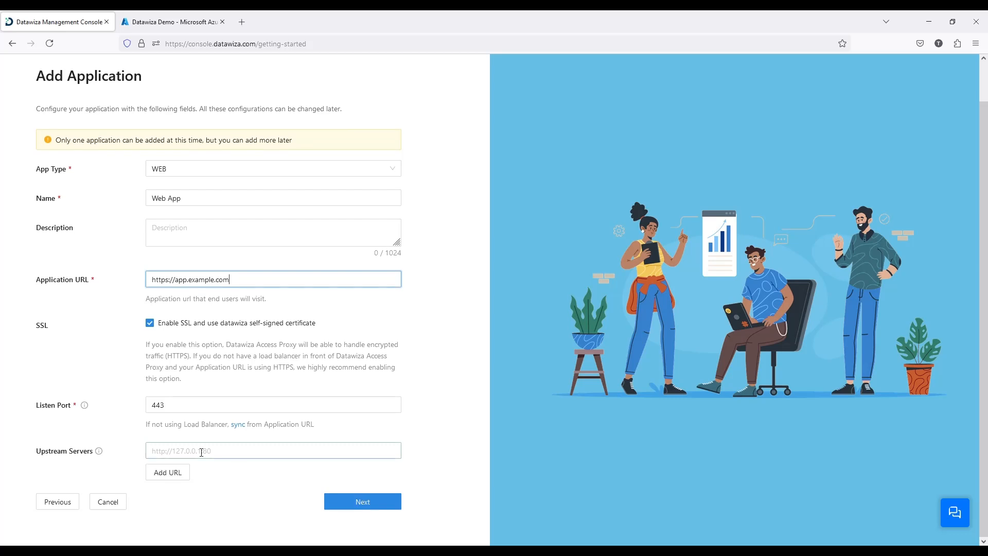
type("http")
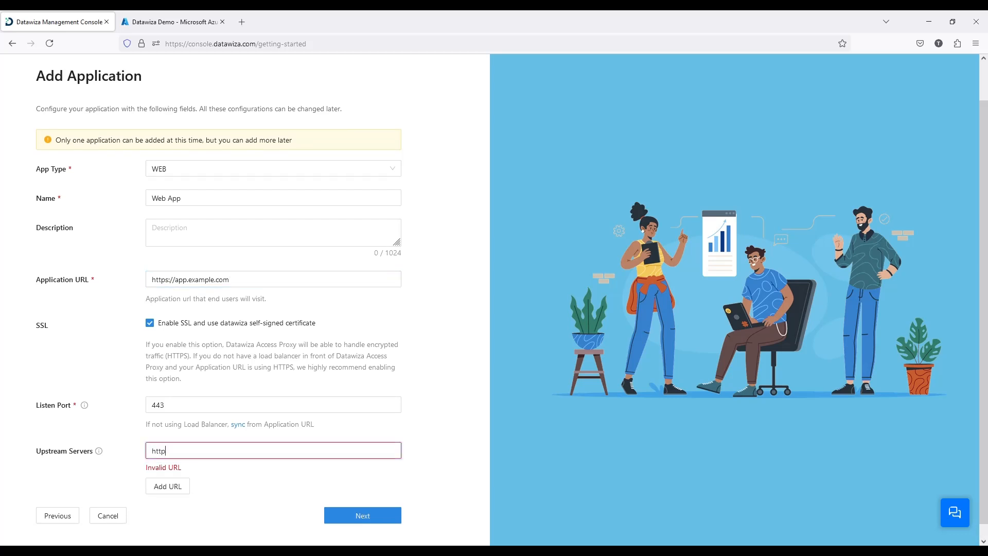
type("://localhost:9902")
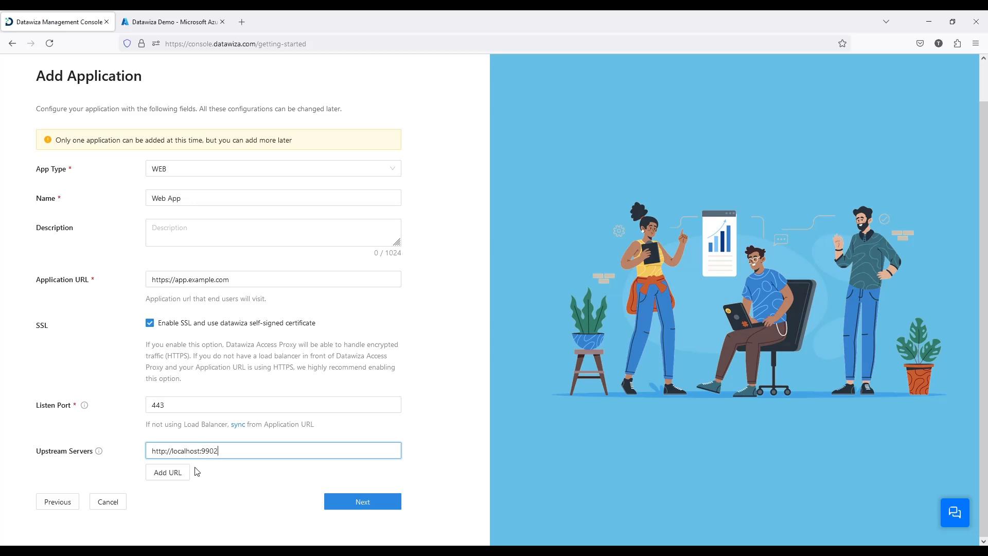
left_click(366, 506)
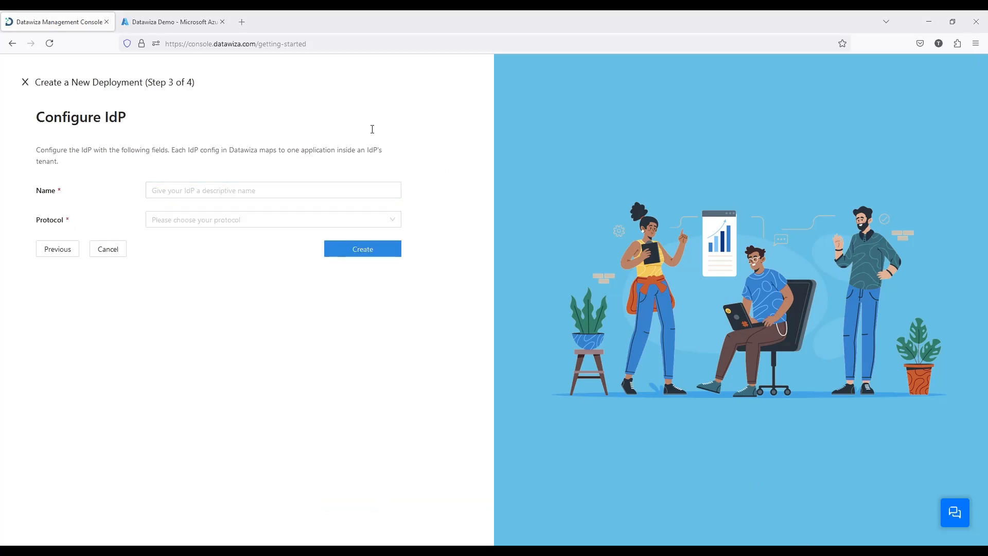
left_click(161, 186)
Name the IdP 'B2C for Web App' with protocol OIDC and provider Microsoft Azure AD B2C
key("ctrl+v")
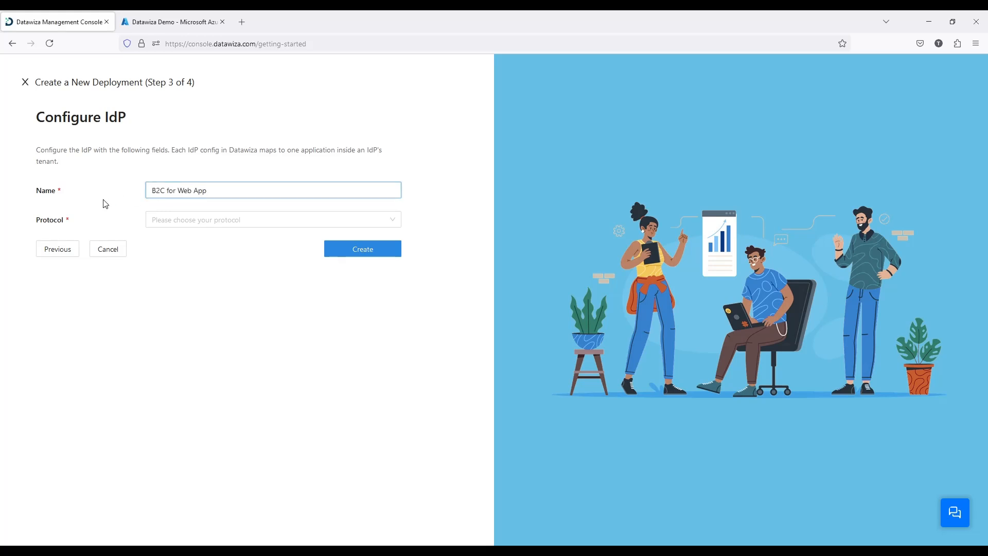
left_click(199, 222)
left_click(188, 239)
left_click(208, 251)
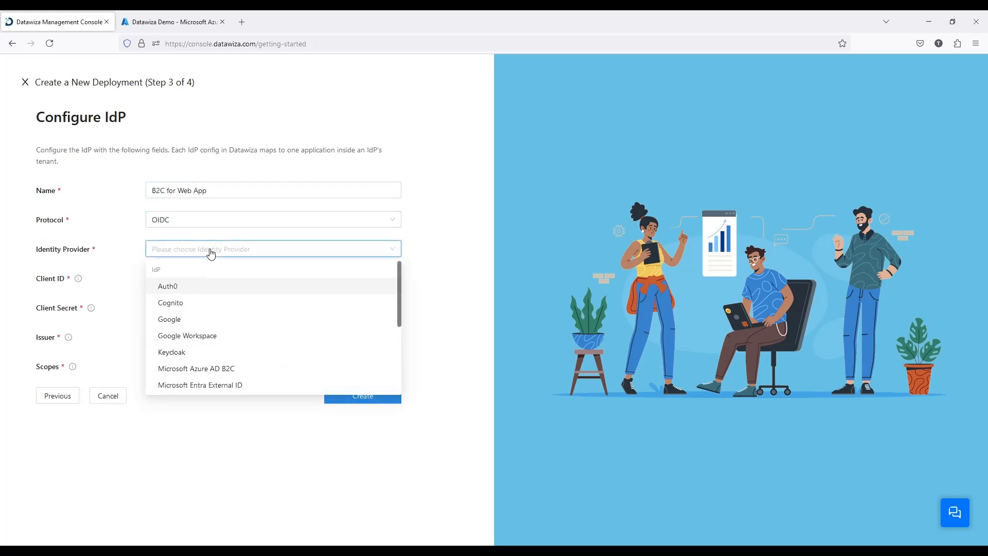
left_click(230, 370)
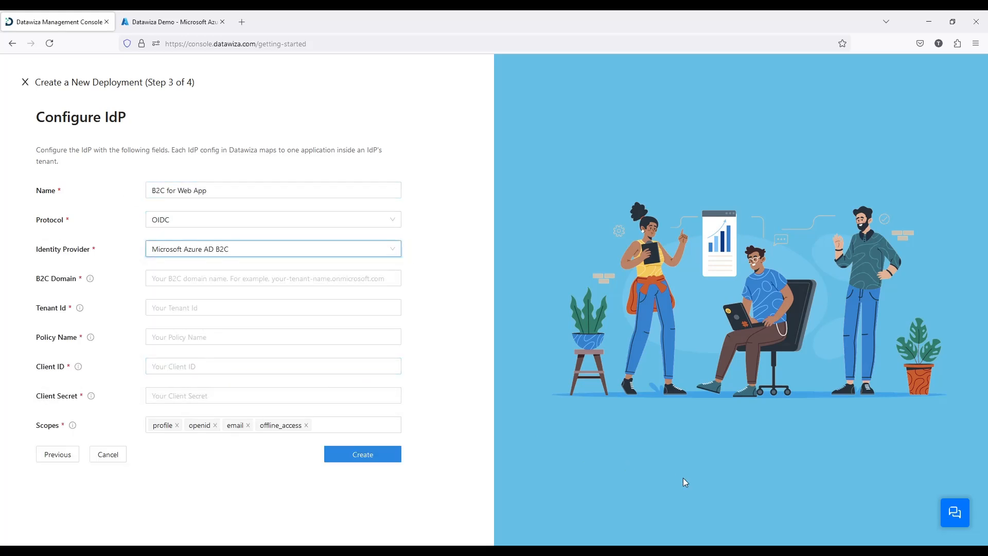
Paste the B2C domain, tenant ID and policy name b2c_1_datawiza_demo
left_click(155, 279)
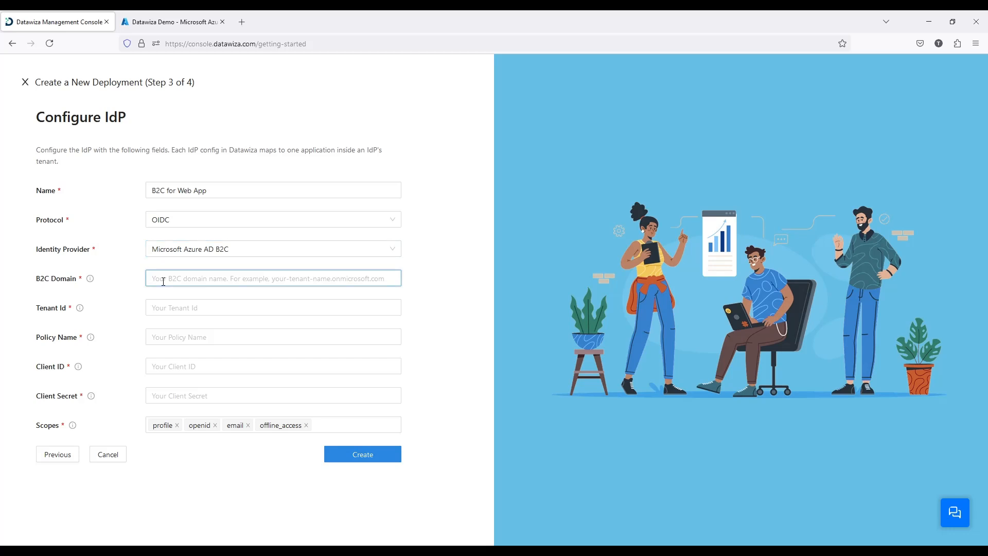
key("ctrl+v")
left_click(165, 309)
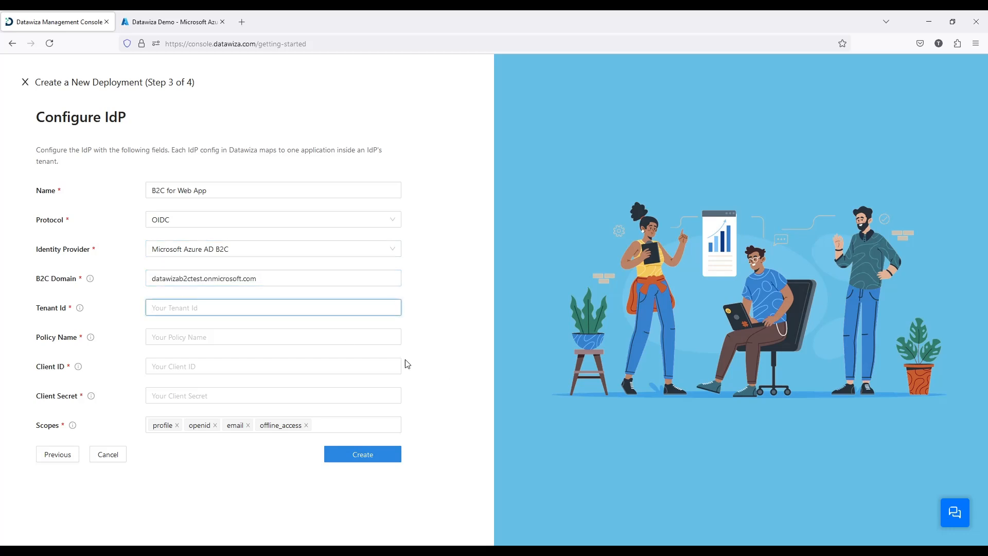
key("ctrl+v")
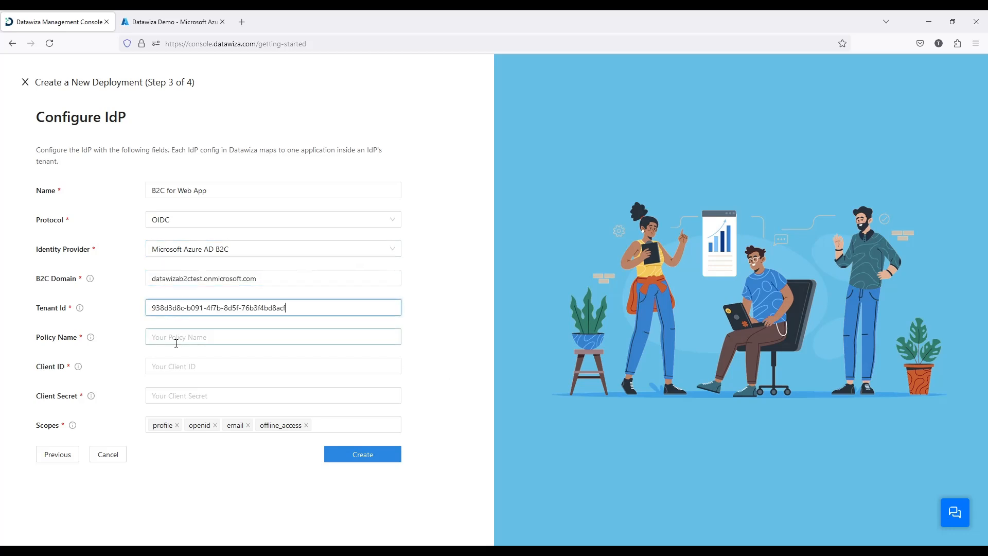
left_click(191, 343)
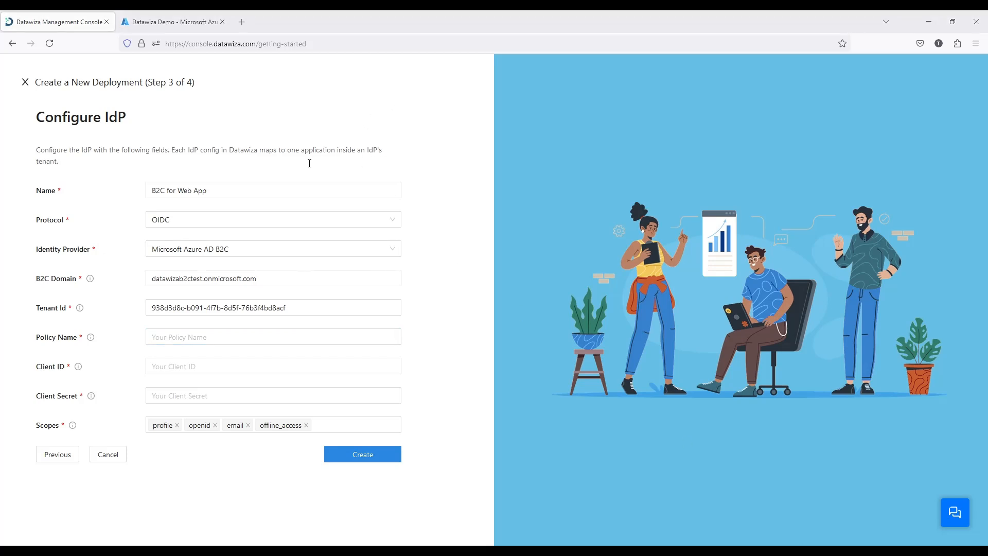
left_click(181, 337)
key("ctrl+v")
left_click(138, 370)
Paste the client ID and client secret, then create the IdP configuration
left_click(185, 368)
key("ctrl+v")
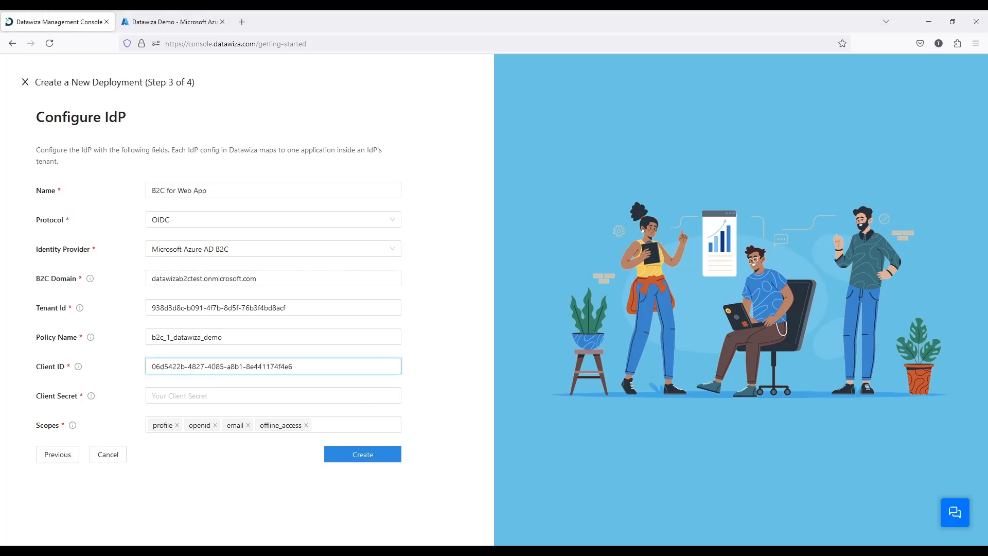
left_click(511, 244)
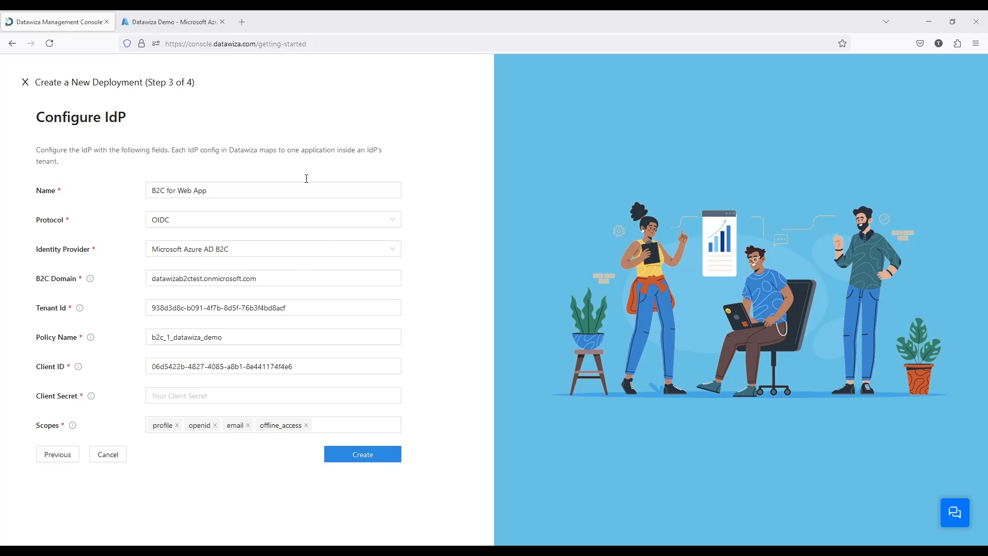
left_click(186, 394)
key("ctrl+v")
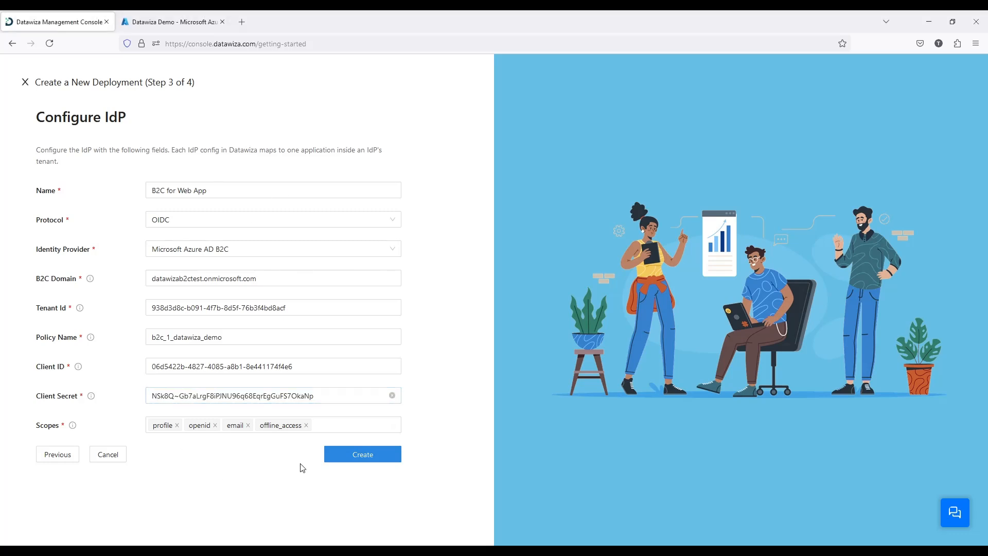
left_click(359, 458)
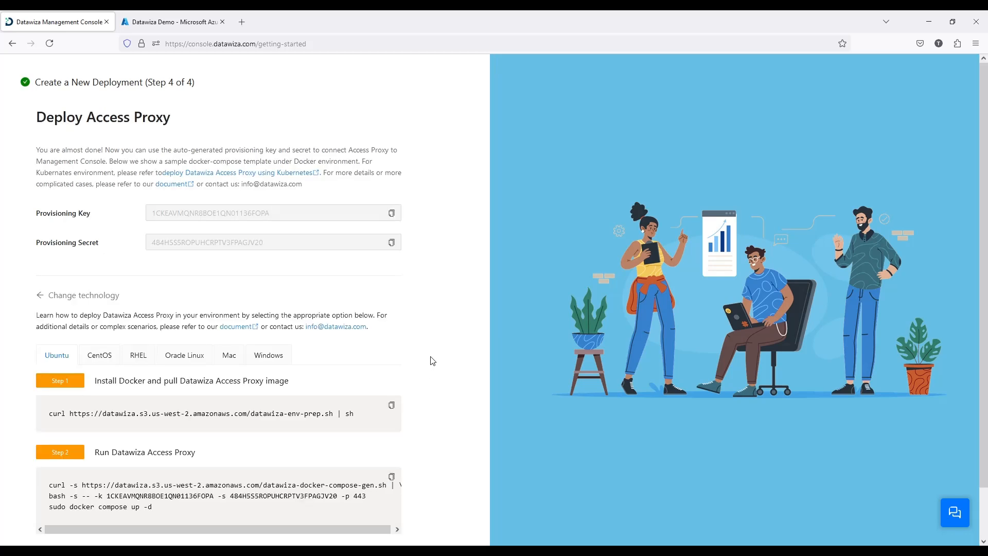
Copy the Docker install and Access Proxy run commands, then finish the deployment wizard
scroll(429, 355, "down", 1)
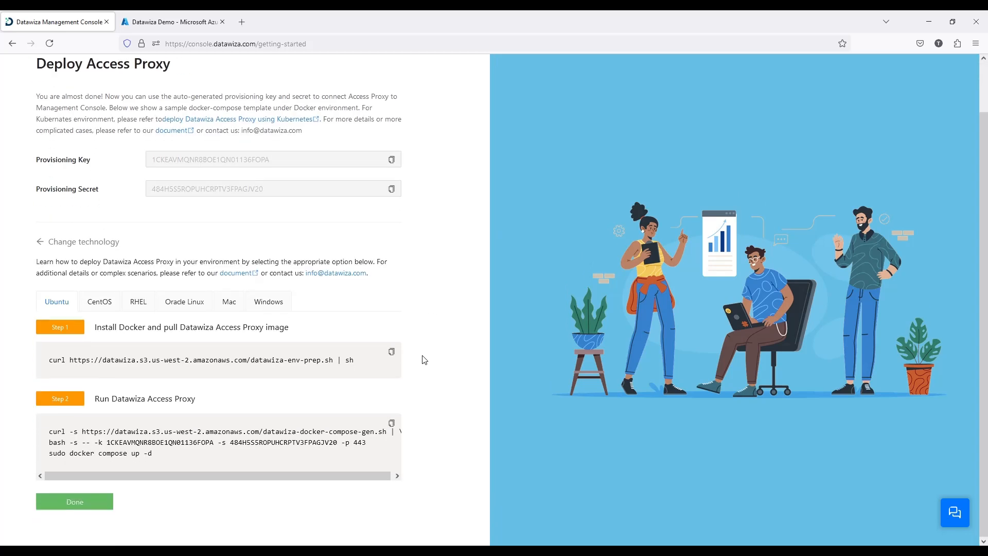
left_click(392, 353)
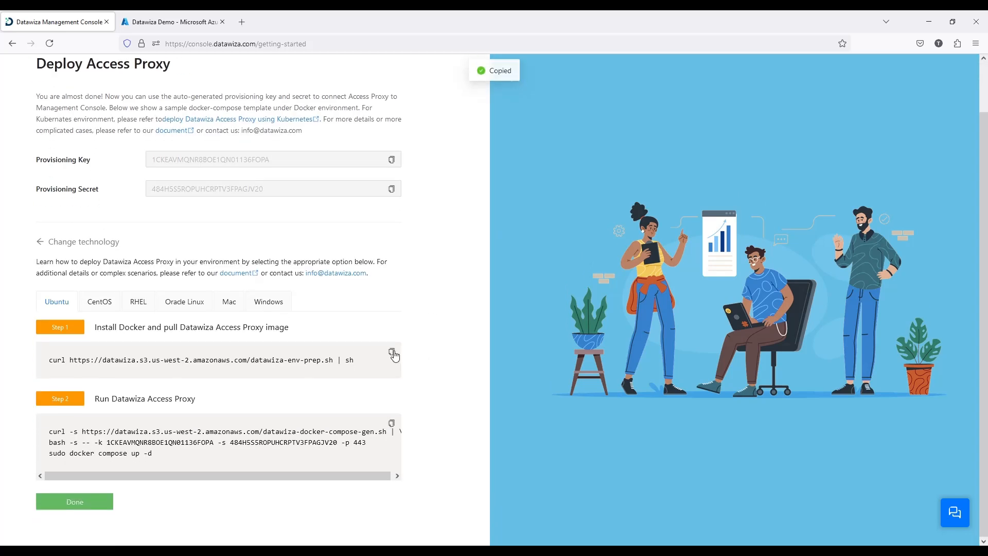
left_click(391, 425)
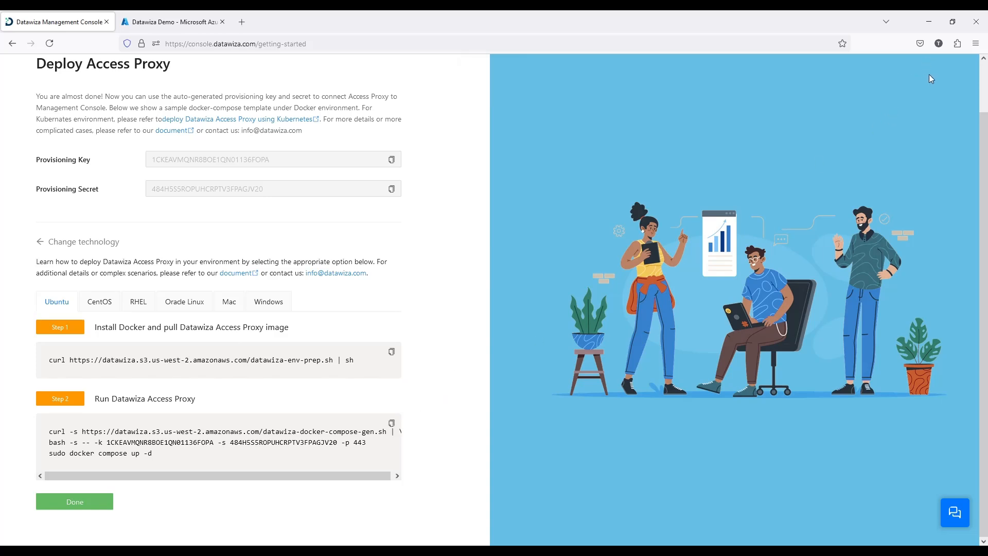
left_click(103, 502)
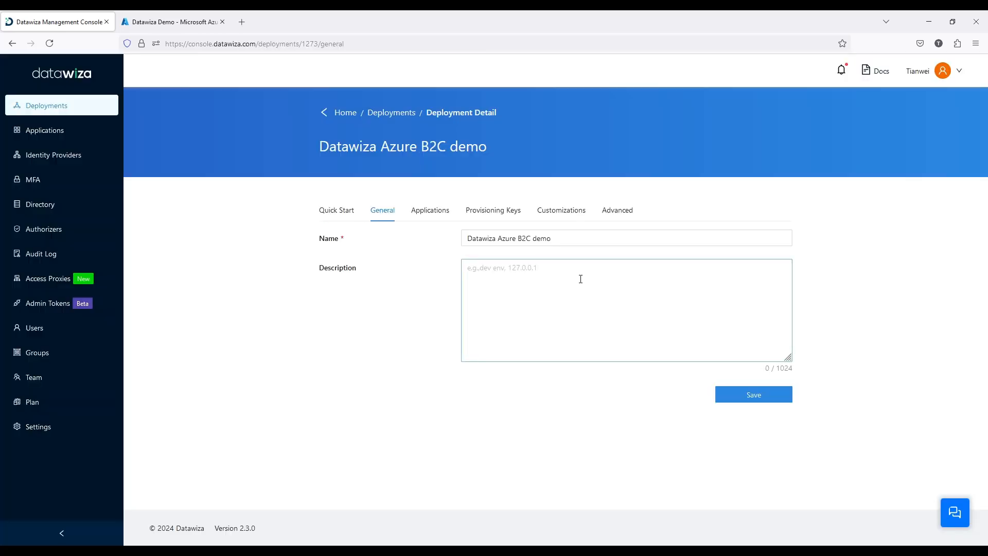
Add a Web App attribute pass that sends the user's email as a Header
left_click(436, 214)
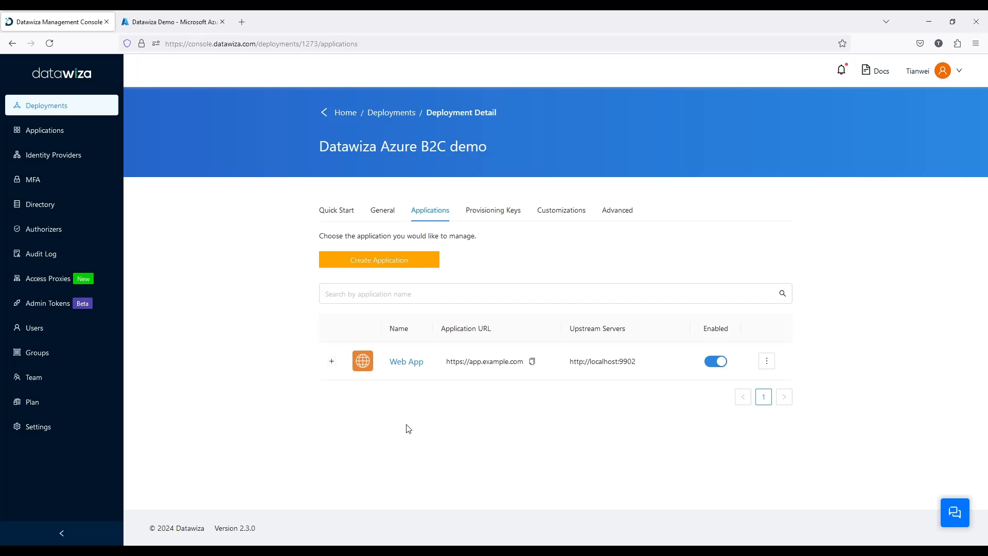
left_click(421, 362)
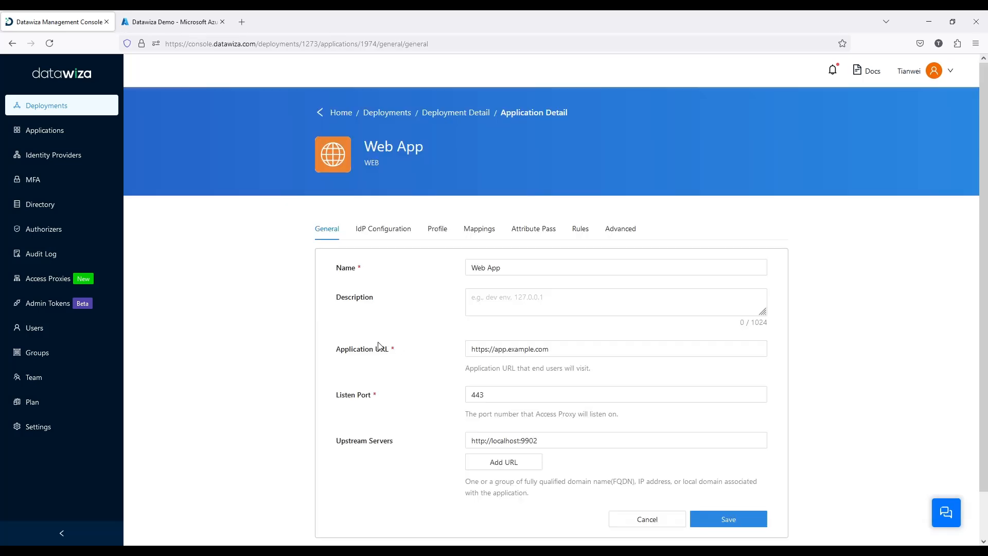
left_click(532, 229)
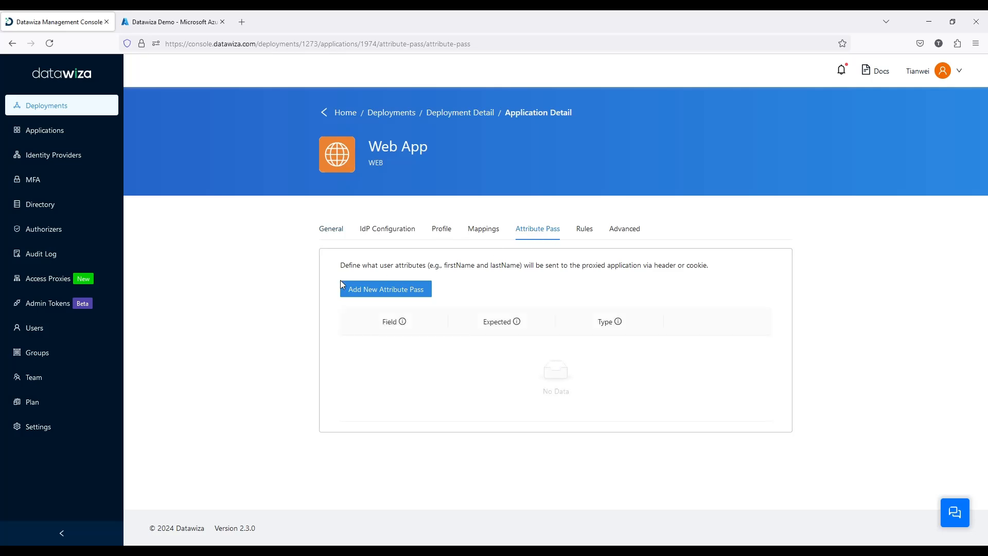
left_click(386, 288)
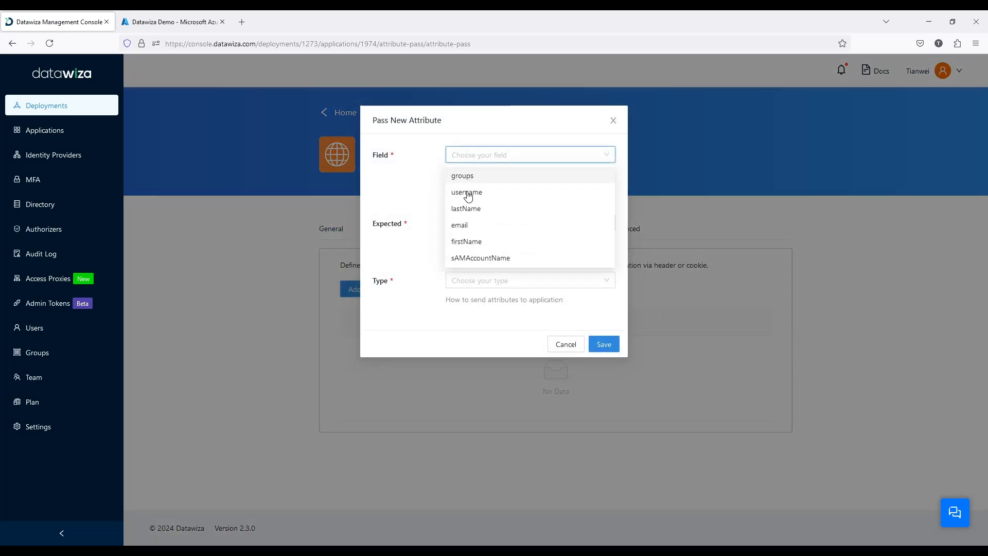
left_click(463, 226)
left_click(489, 280)
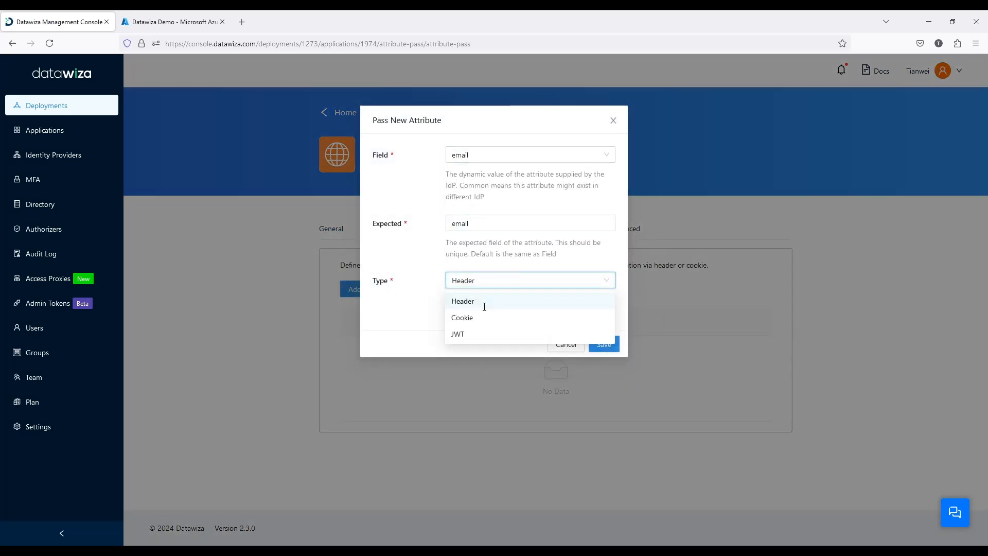
left_click(485, 303)
left_click(602, 344)
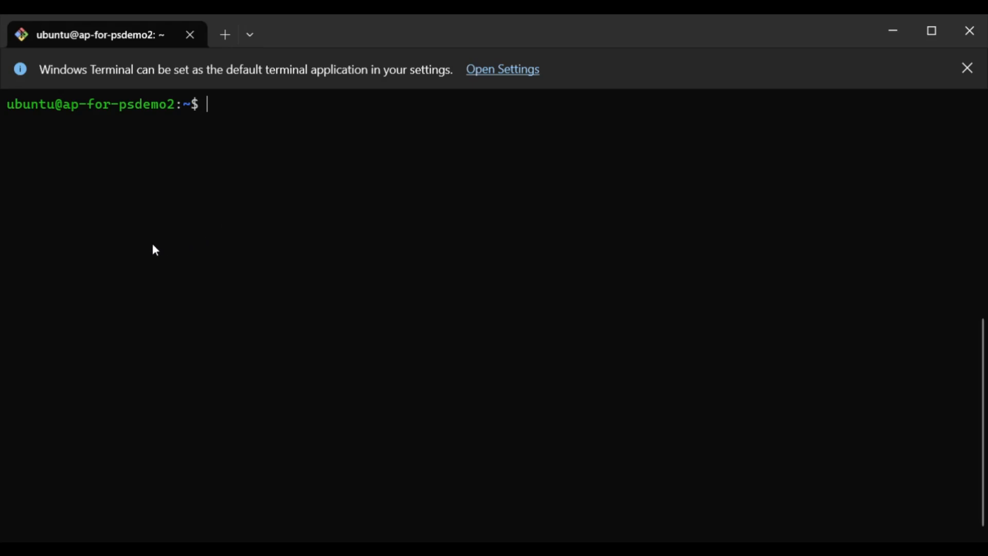
Run the Docker setup command, then the Access Proxy docker compose commands
key("ctrl+v")
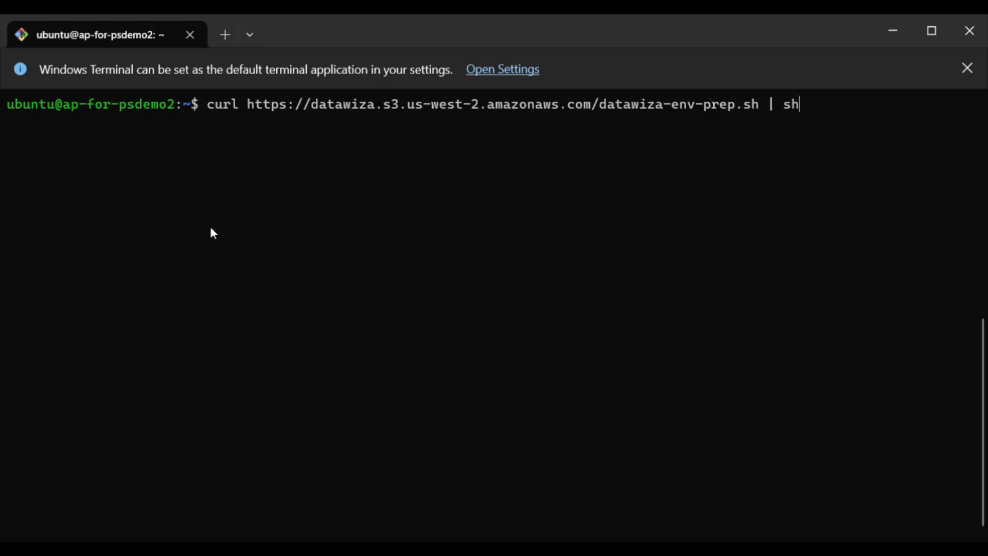
key("Return")
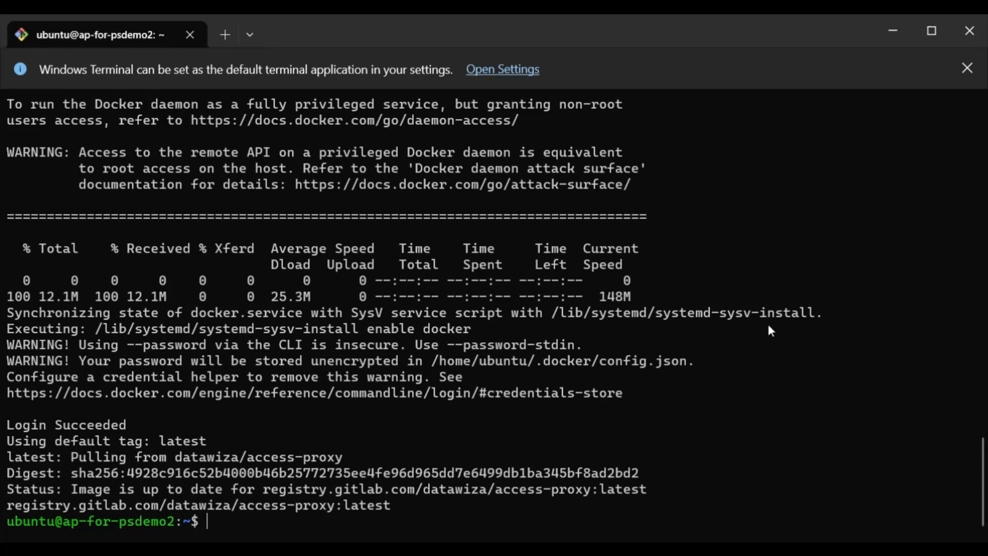
key("ctrl+v")
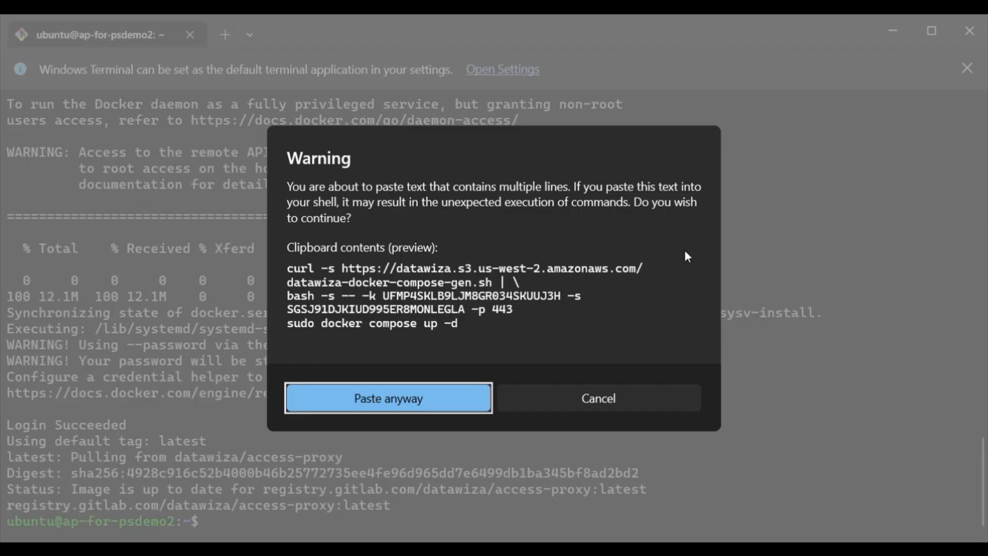
key("Return")
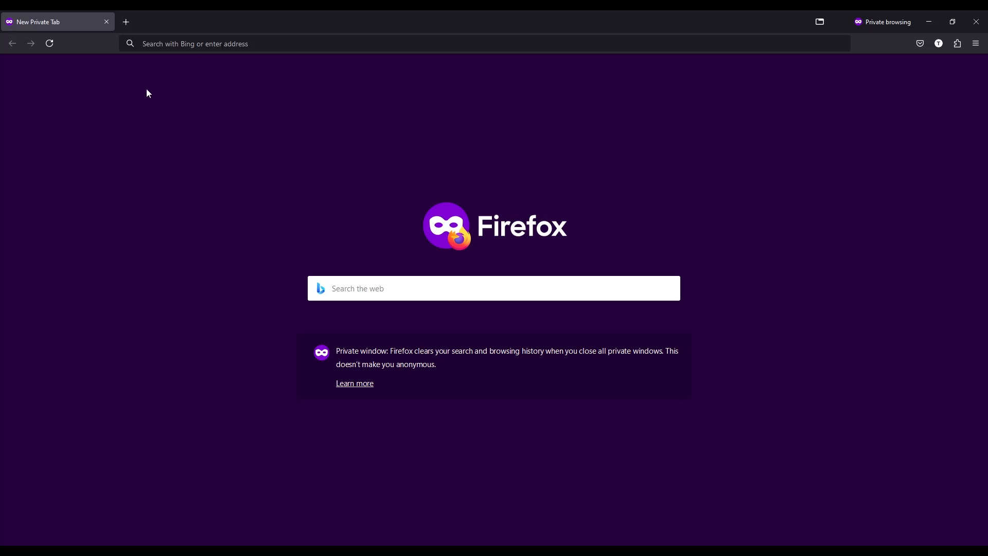
key("ctrl+l")
type("https://app.example.com/")
key("Return")
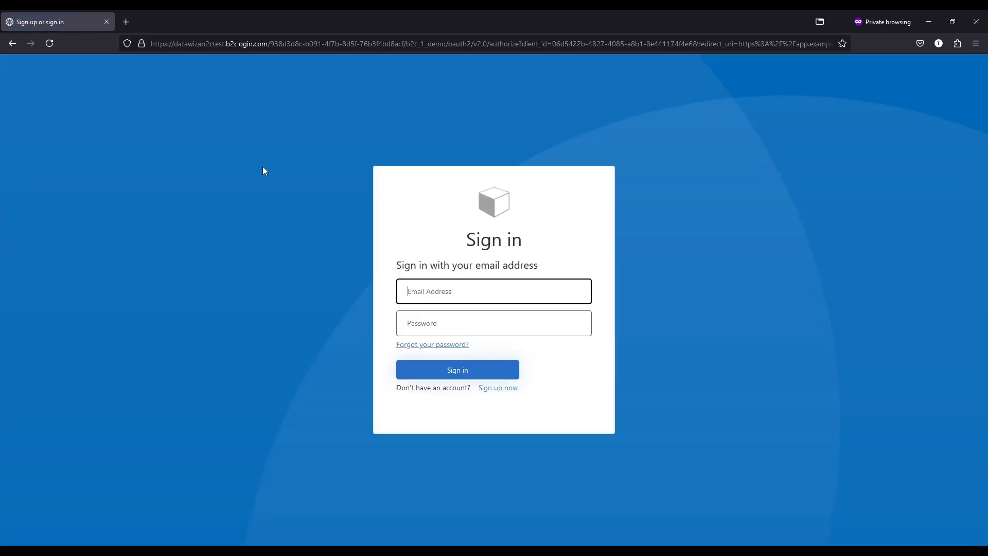
left_click(456, 342)
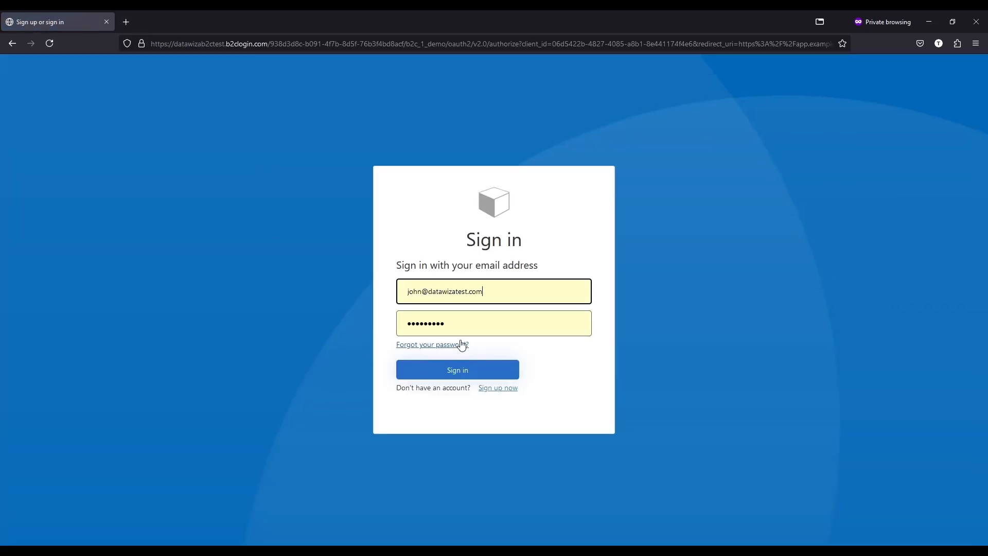
left_click(454, 379)
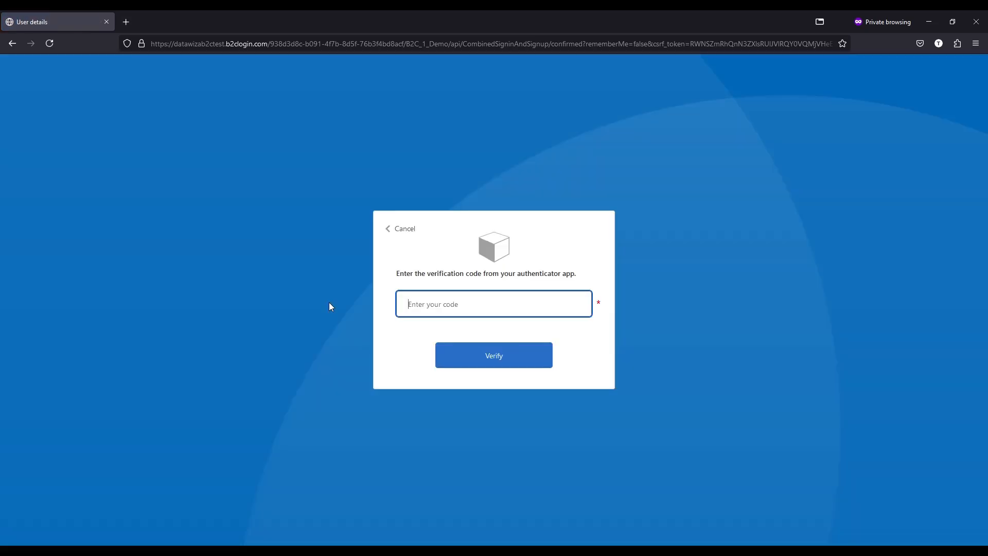
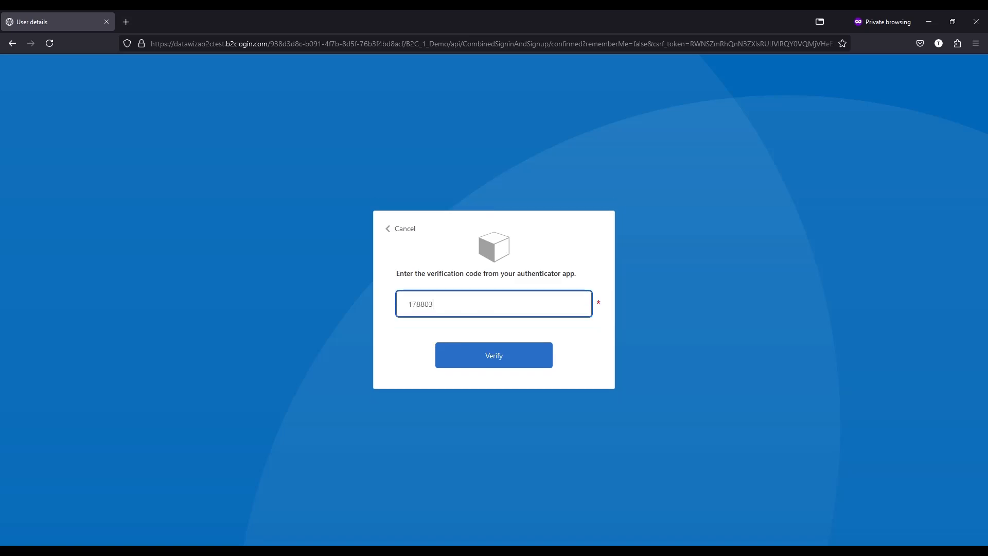
left_click(476, 353)
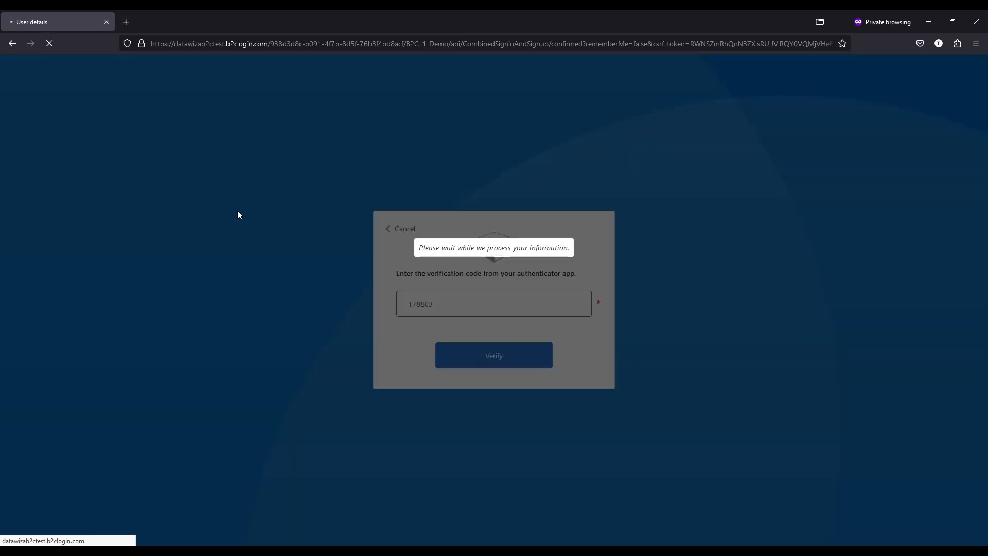